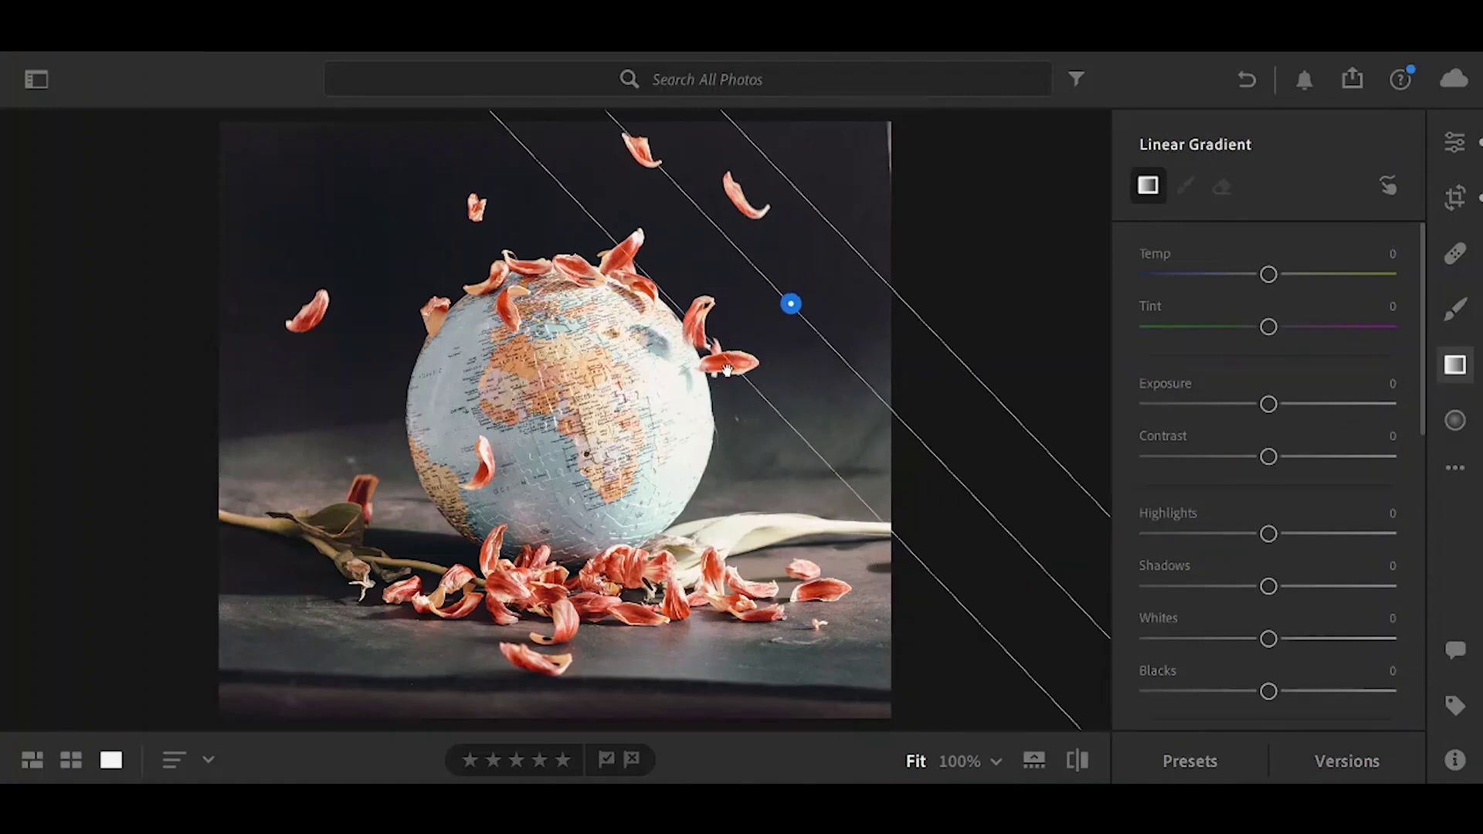
Step: Darken the globe gradient to -1.72 exposure, compare Before/After, then lower the next gradient and pick Eraser
left_click_drag(1269, 455, 1217, 455)
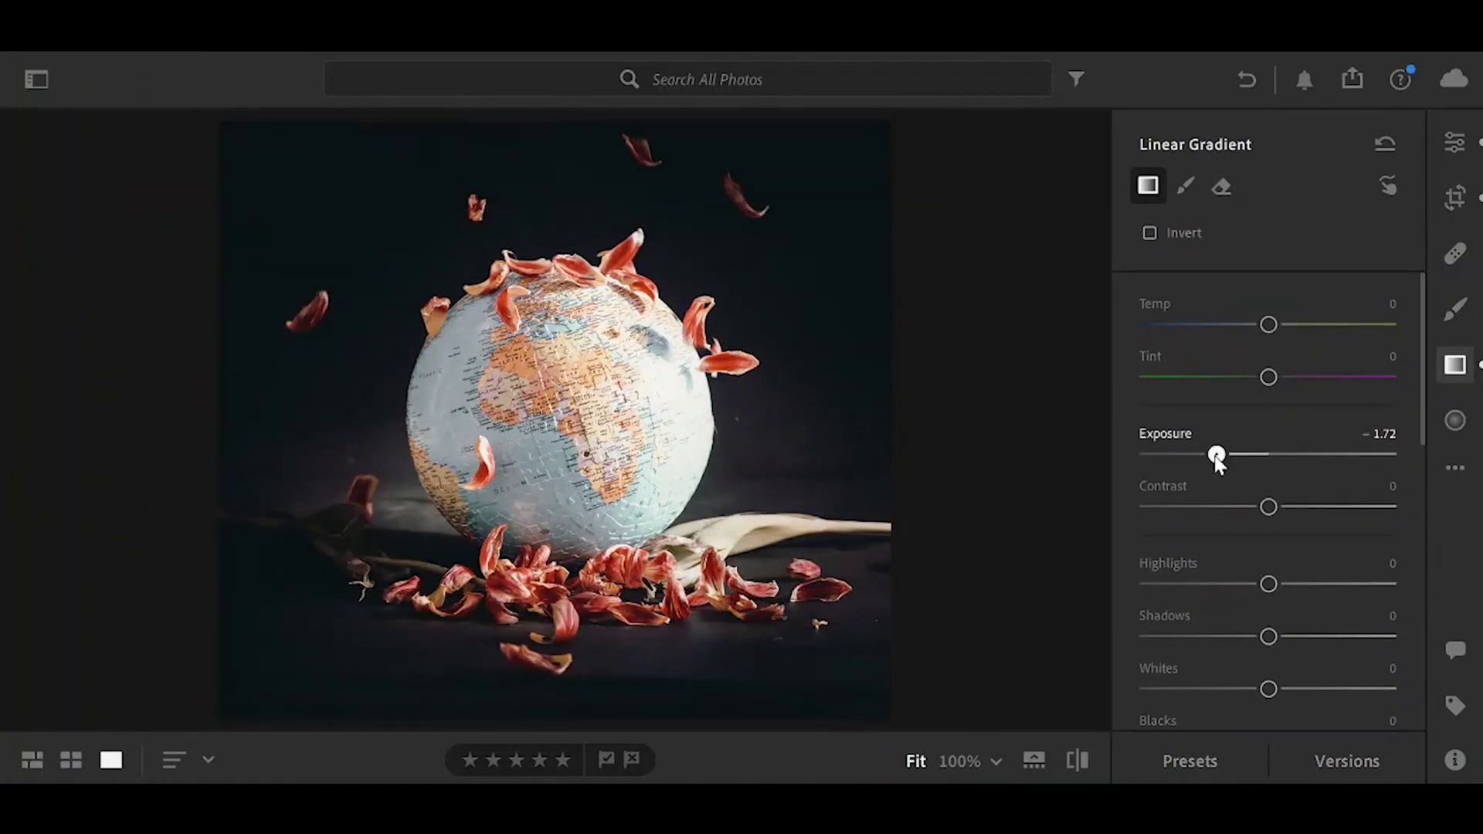
left_click_drag(536, 133, 536, 320)
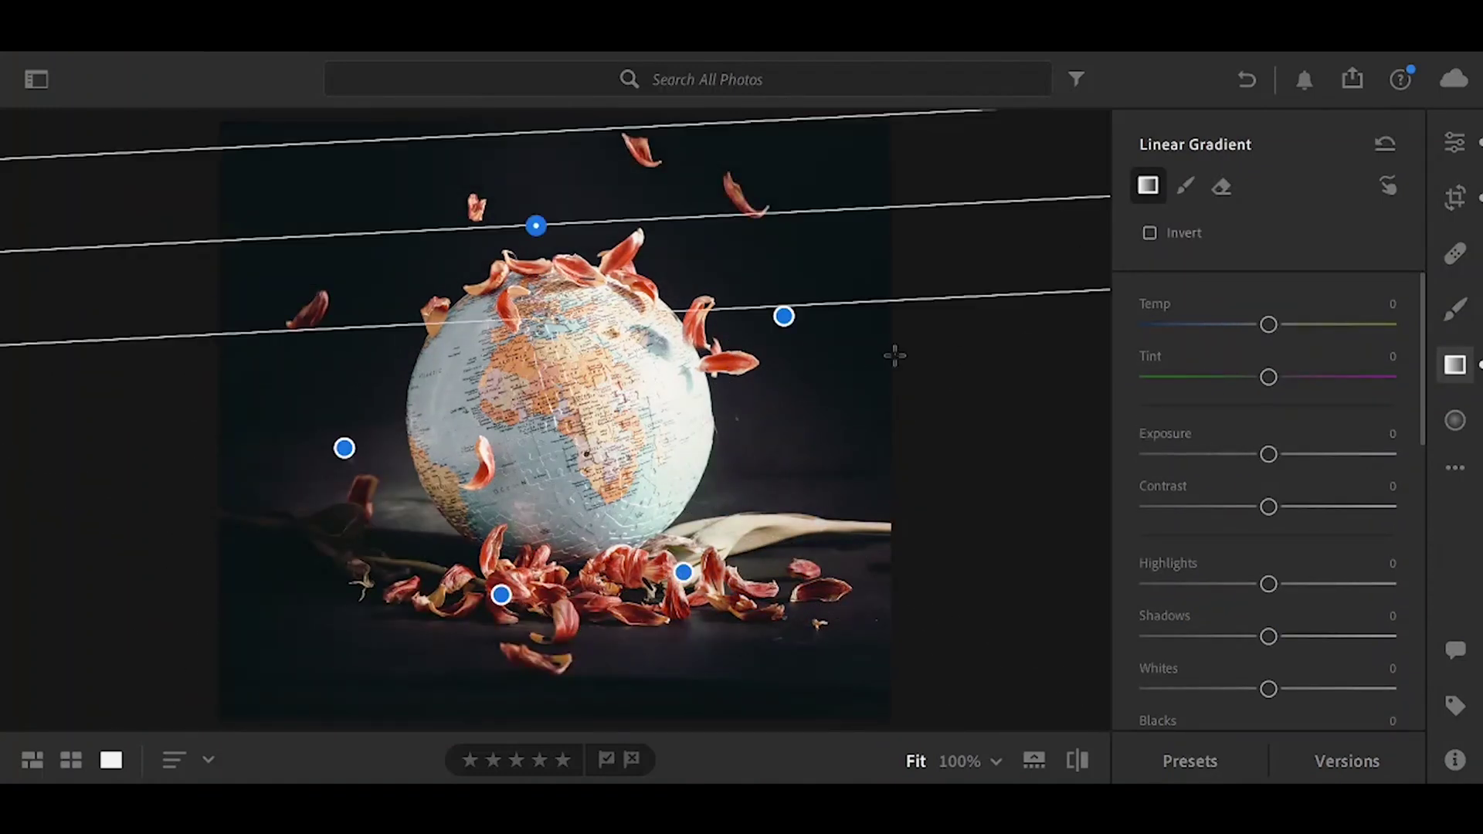
key("backslash")
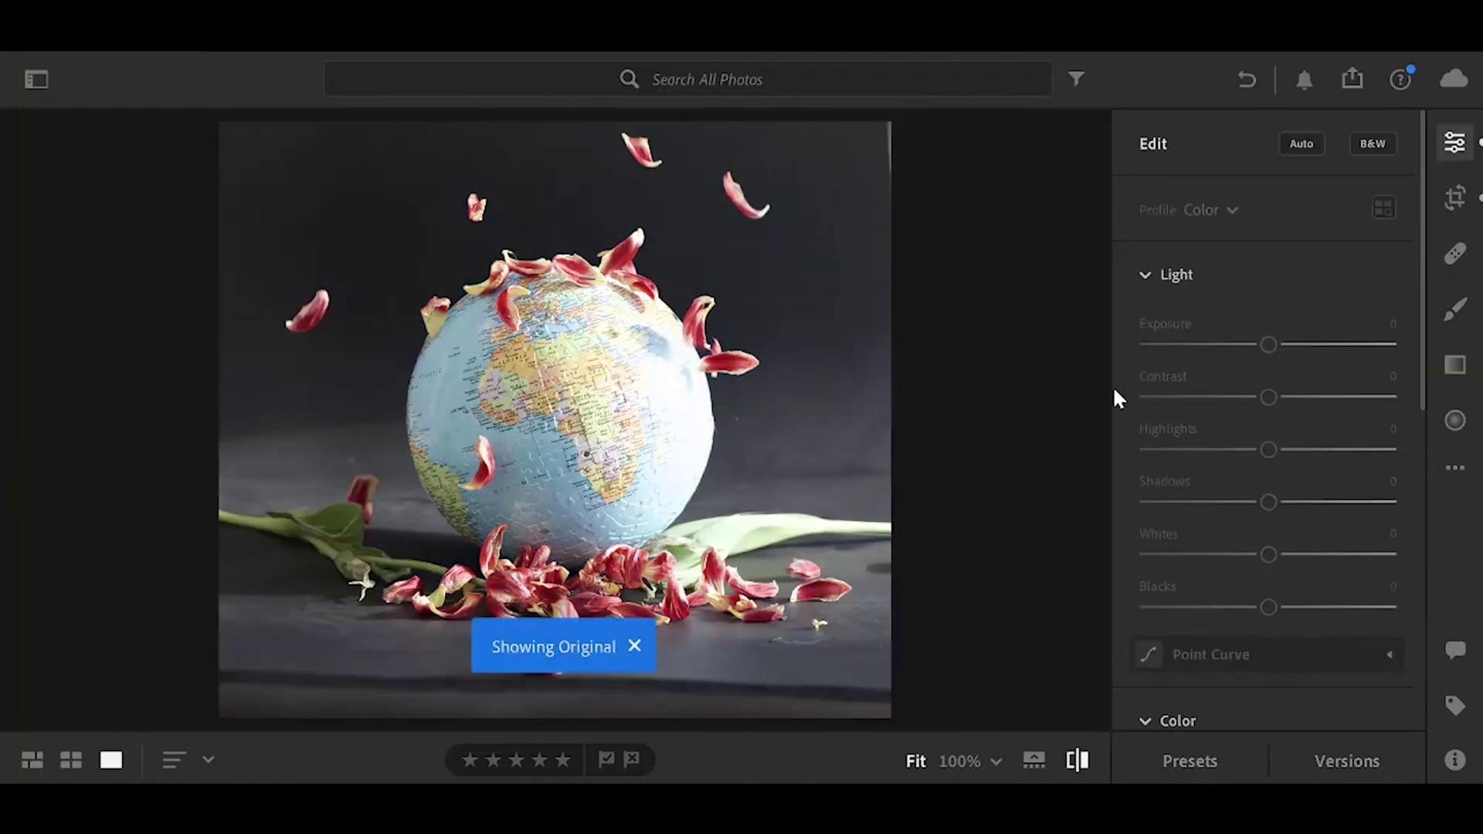
key("backslash")
key("backslash")
key("backslash")
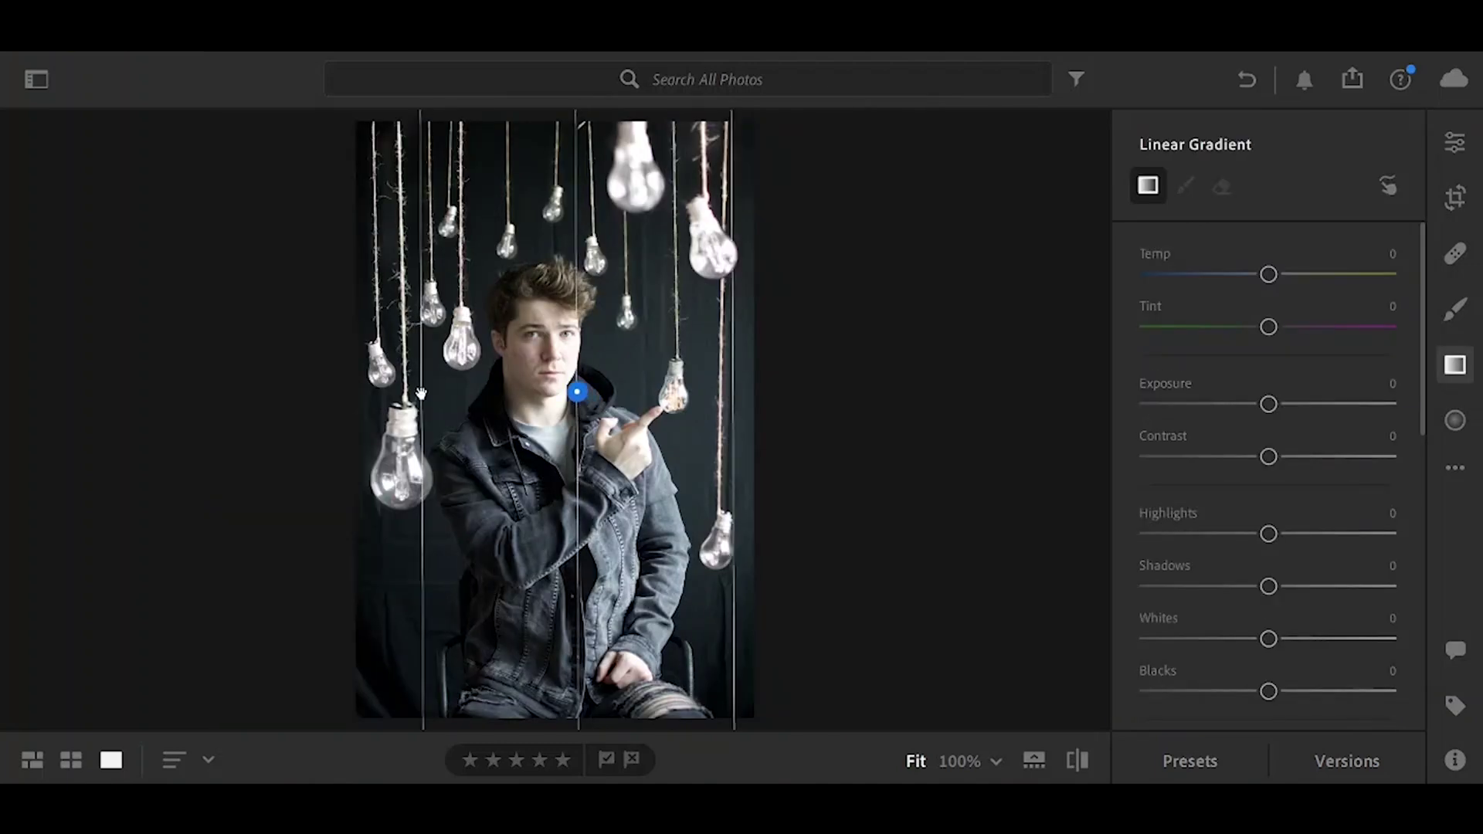
left_click_drag(1269, 454, 1187, 459)
left_click(1221, 186)
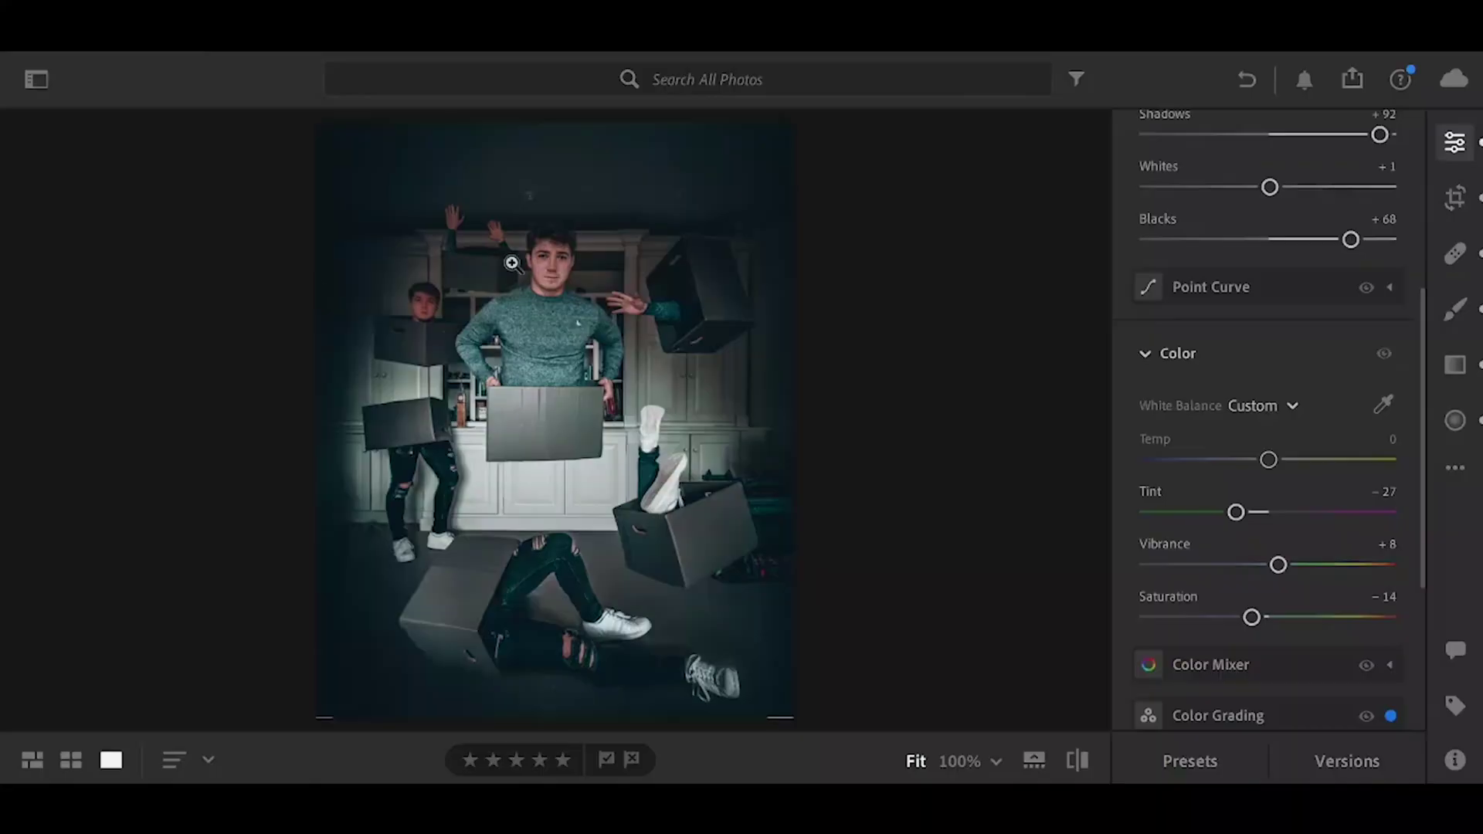
Step: View the NEF group photo at 100% and draw a radial gradient over the face
left_click(795, 539)
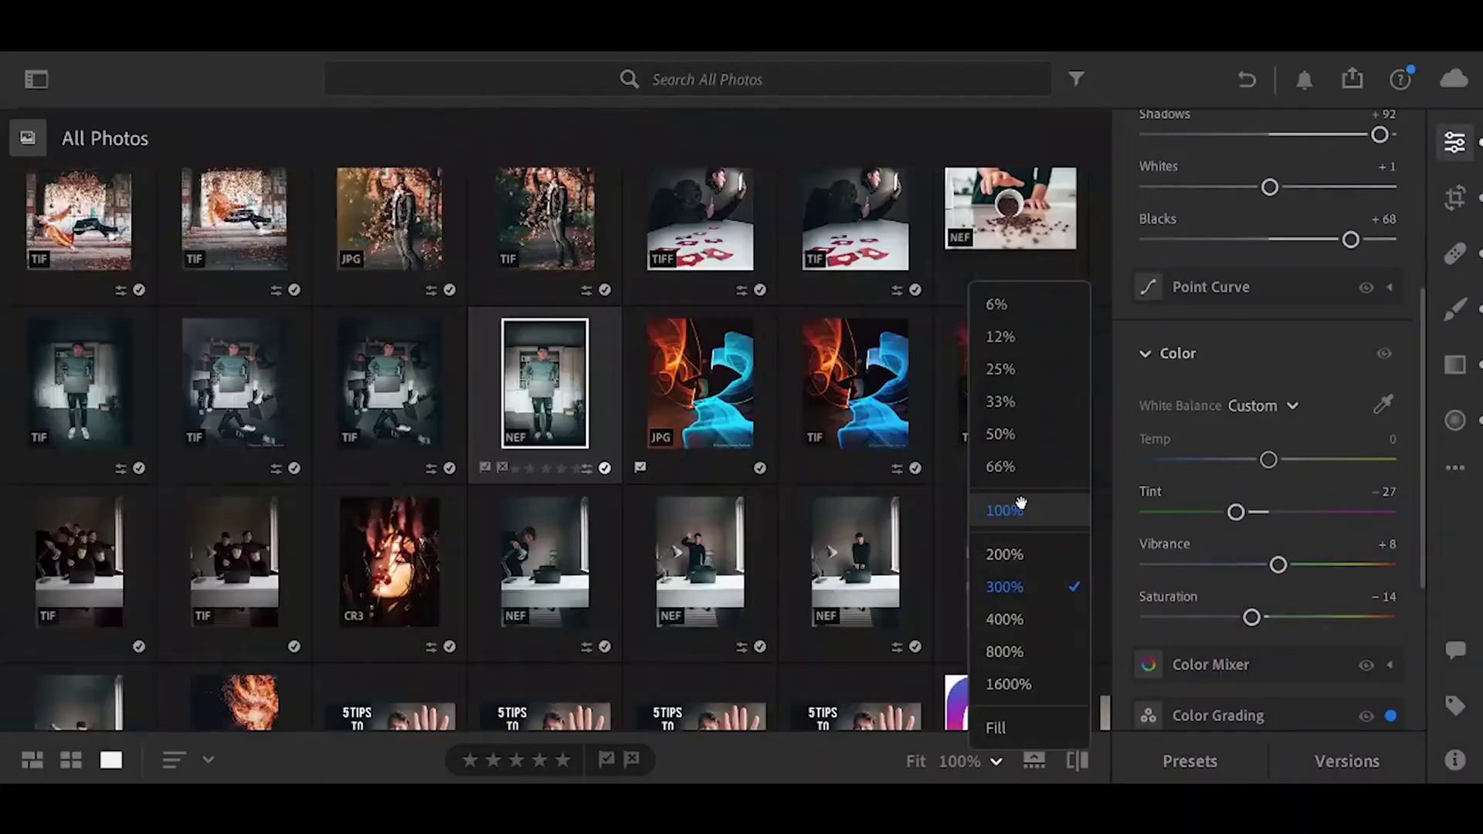
left_click(1018, 509)
left_click(1470, 417)
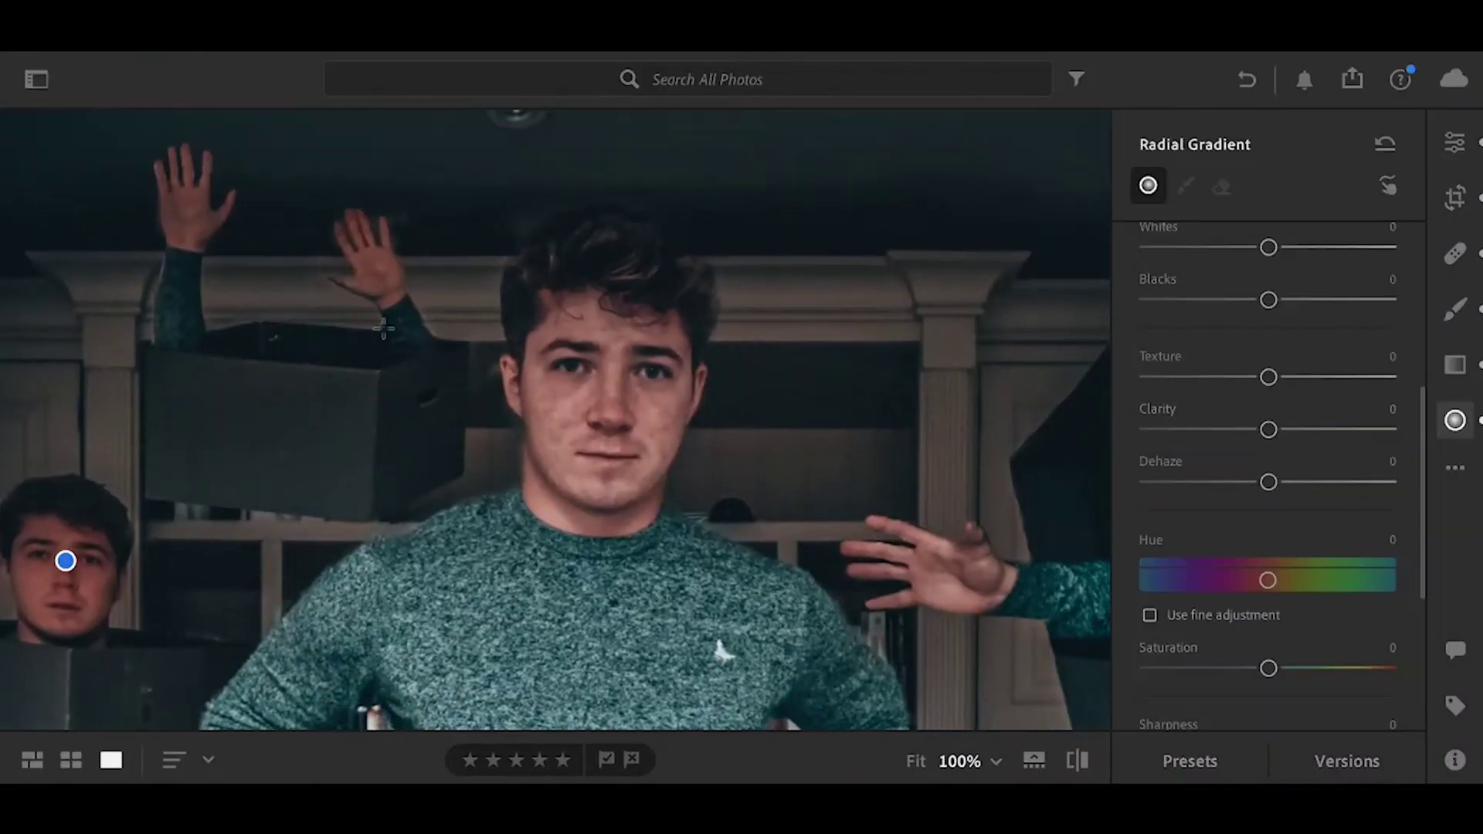
left_click_drag(662, 466, 703, 522)
Step: Set the radial gradient to Clarity -77, Texture -30 and Temp +15, then compare with the original
scroll(1329, 554, "down", 3)
scroll(1287, 499, "up", 2)
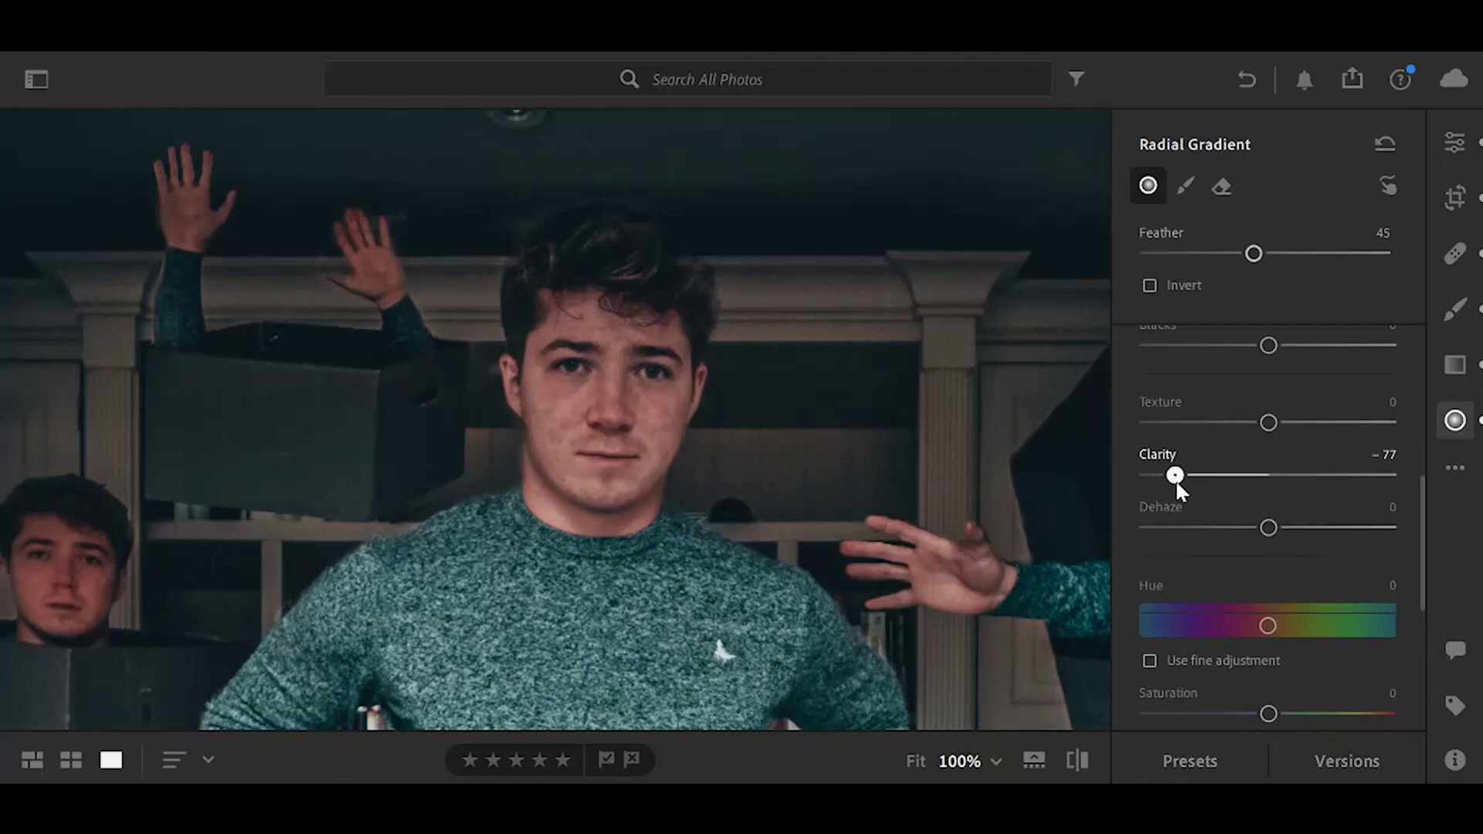
left_click_drag(1268, 422, 1225, 452)
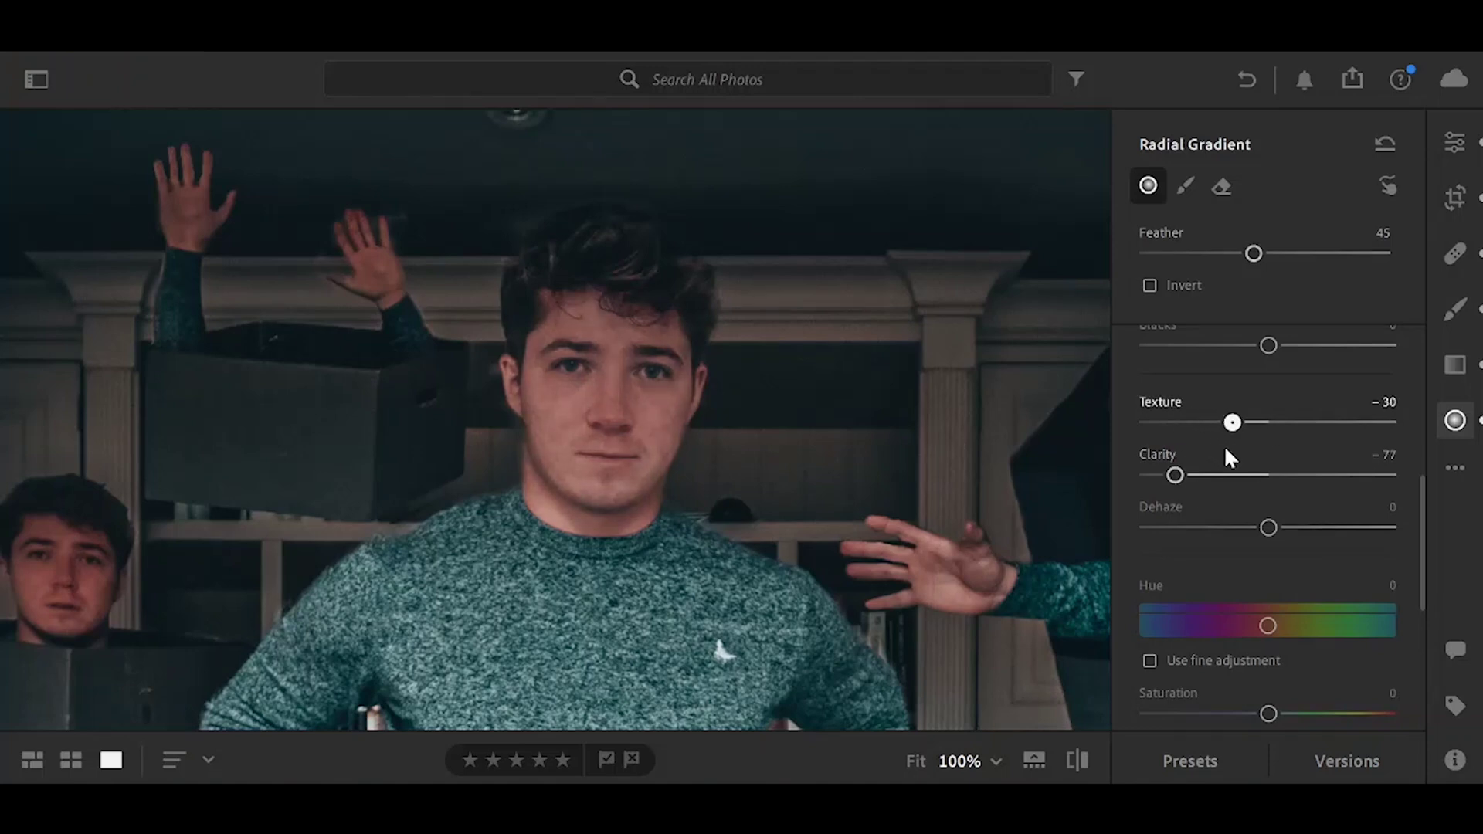
scroll(1314, 475, "up", 6)
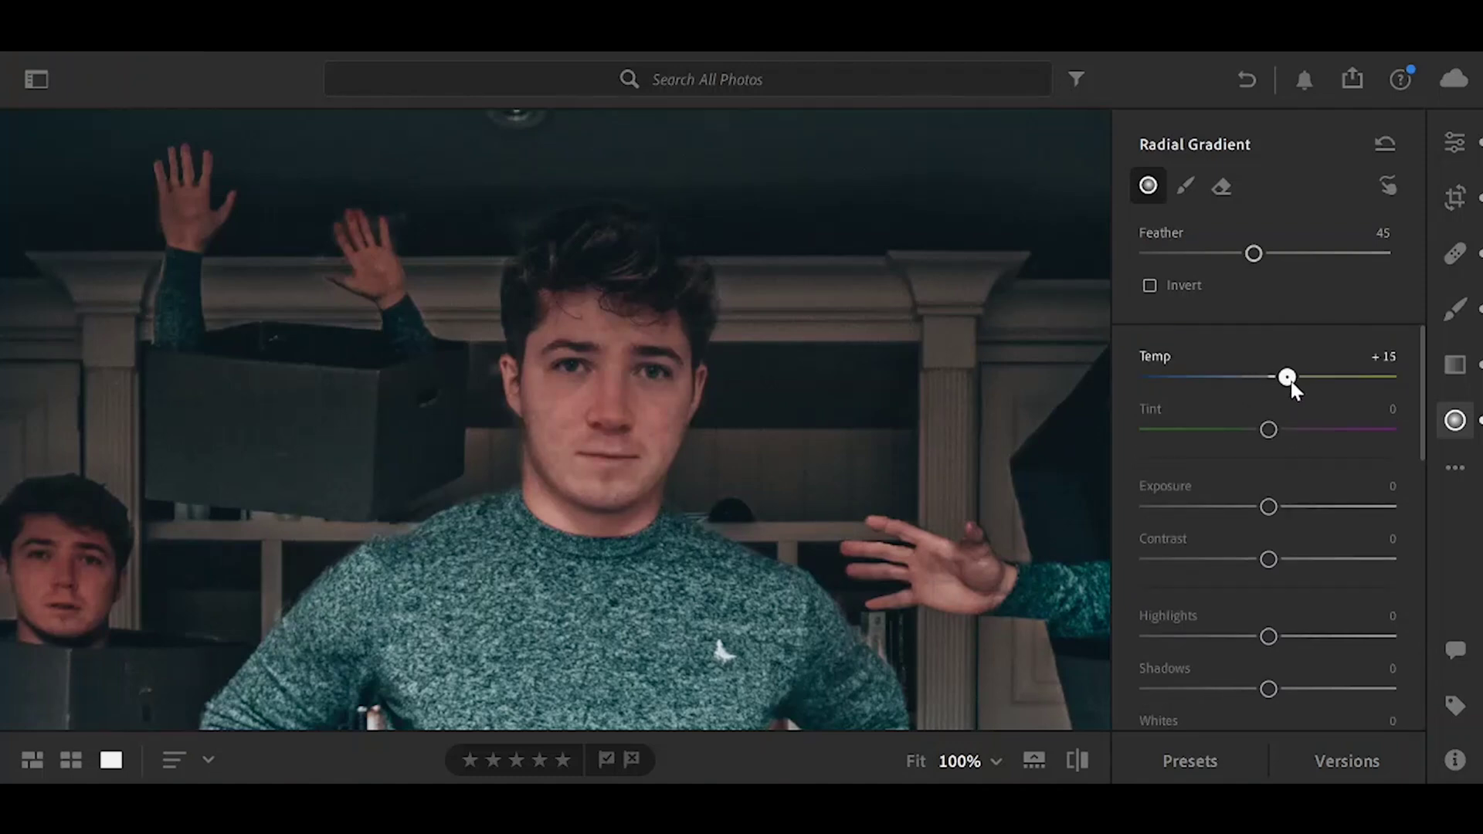
left_click_drag(1385, 383, 1293, 383)
left_click(916, 761)
key("backslash")
key("backslash")
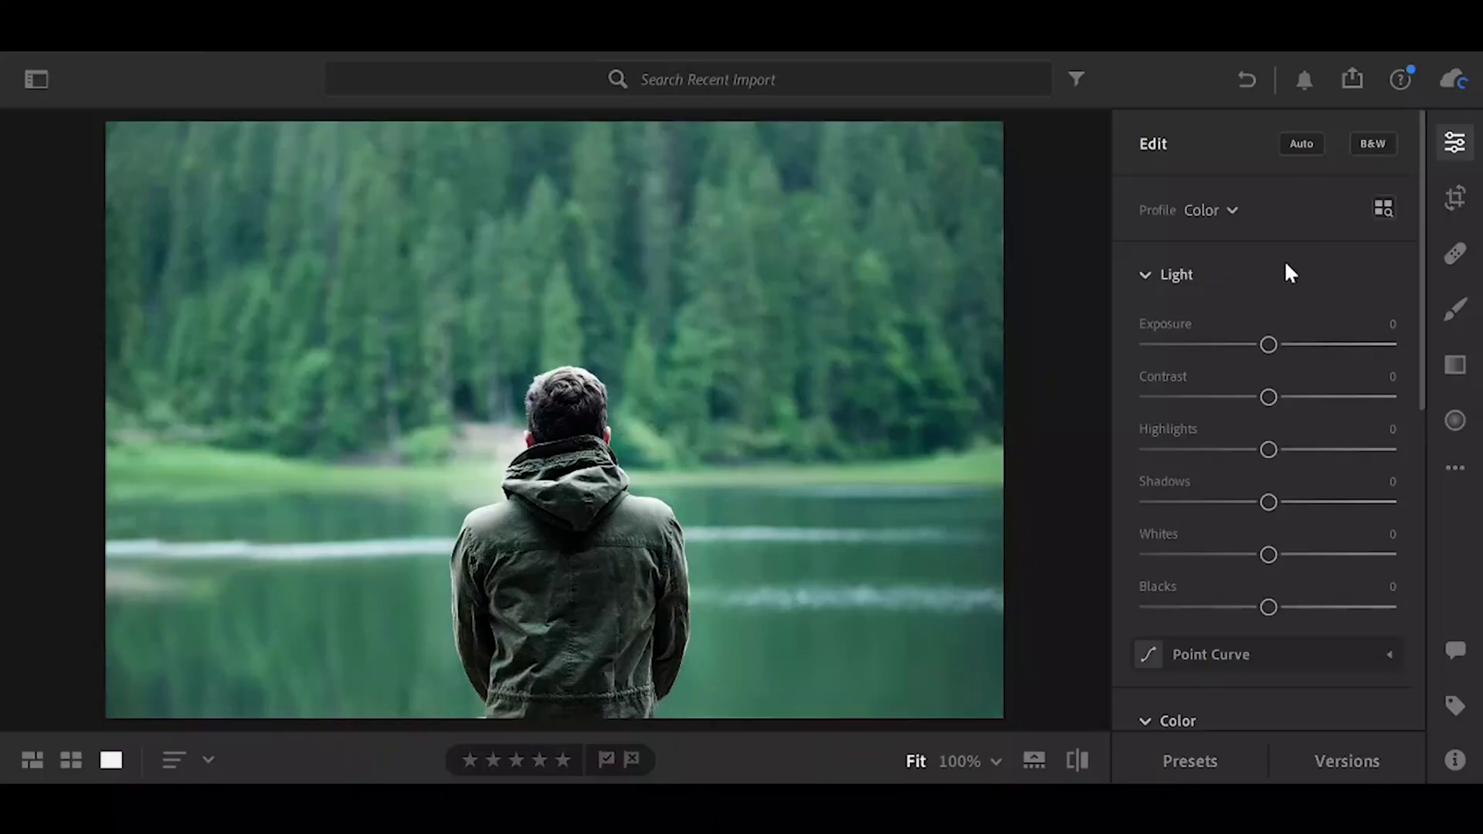
Step: In Color Mixer, shift the foliage hue strongly positive and drag Aqua hue to -85 on the photo
left_click(1315, 280)
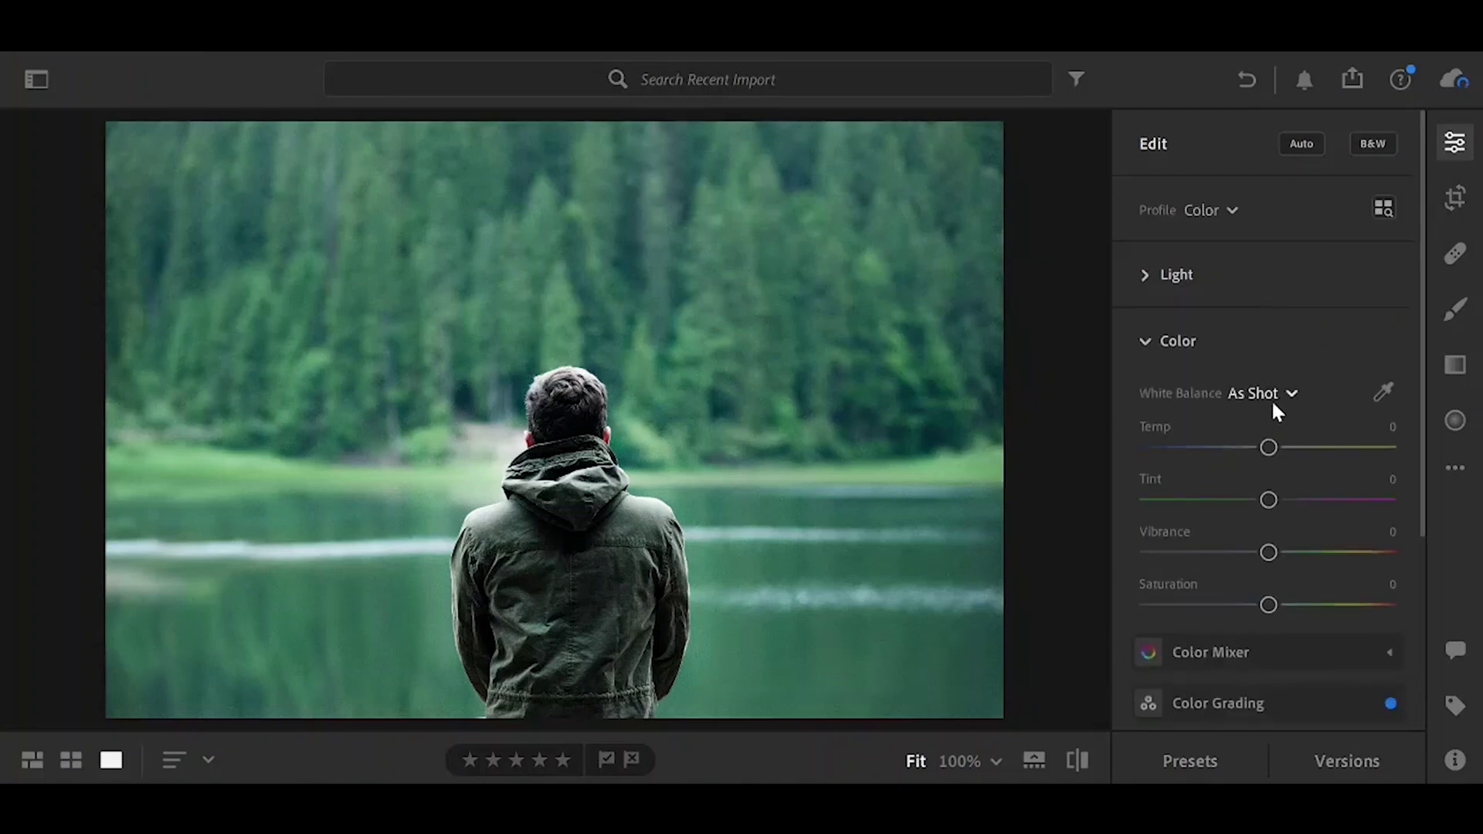
left_click(1216, 651)
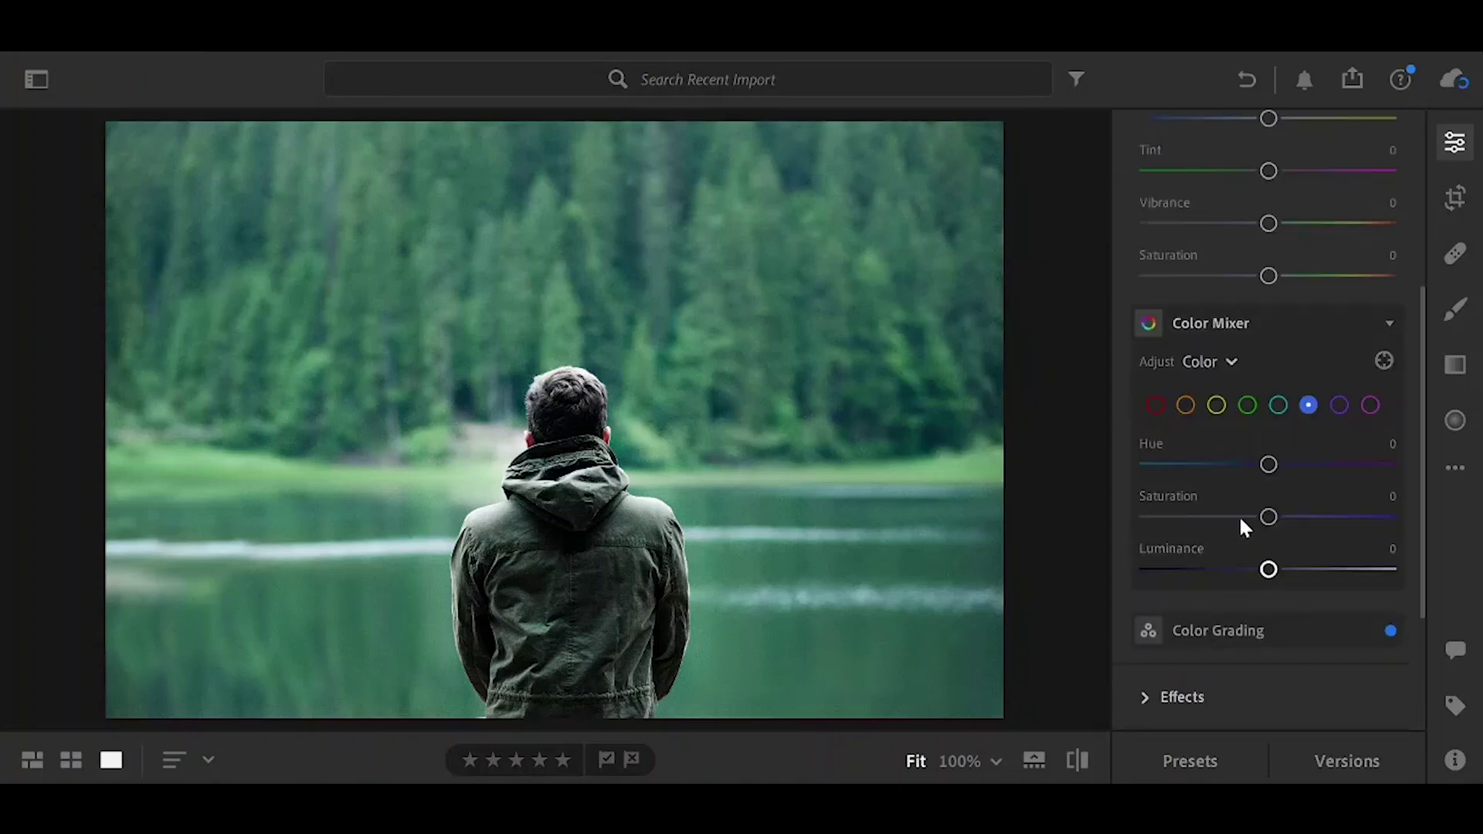
left_click(1248, 405)
left_click_drag(1267, 464, 1375, 463)
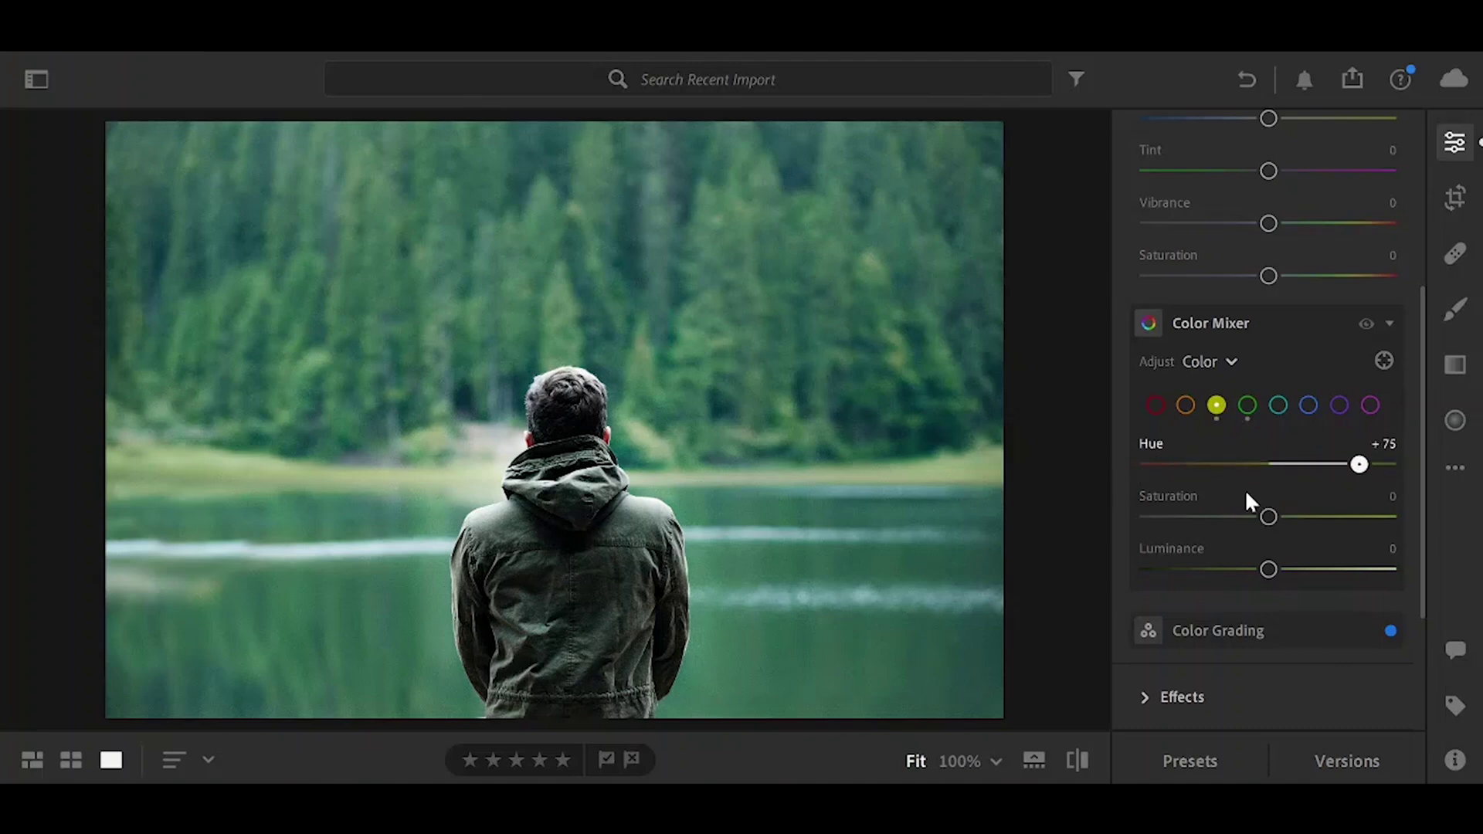
left_click(1384, 361)
left_click_drag(599, 530, 504, 531)
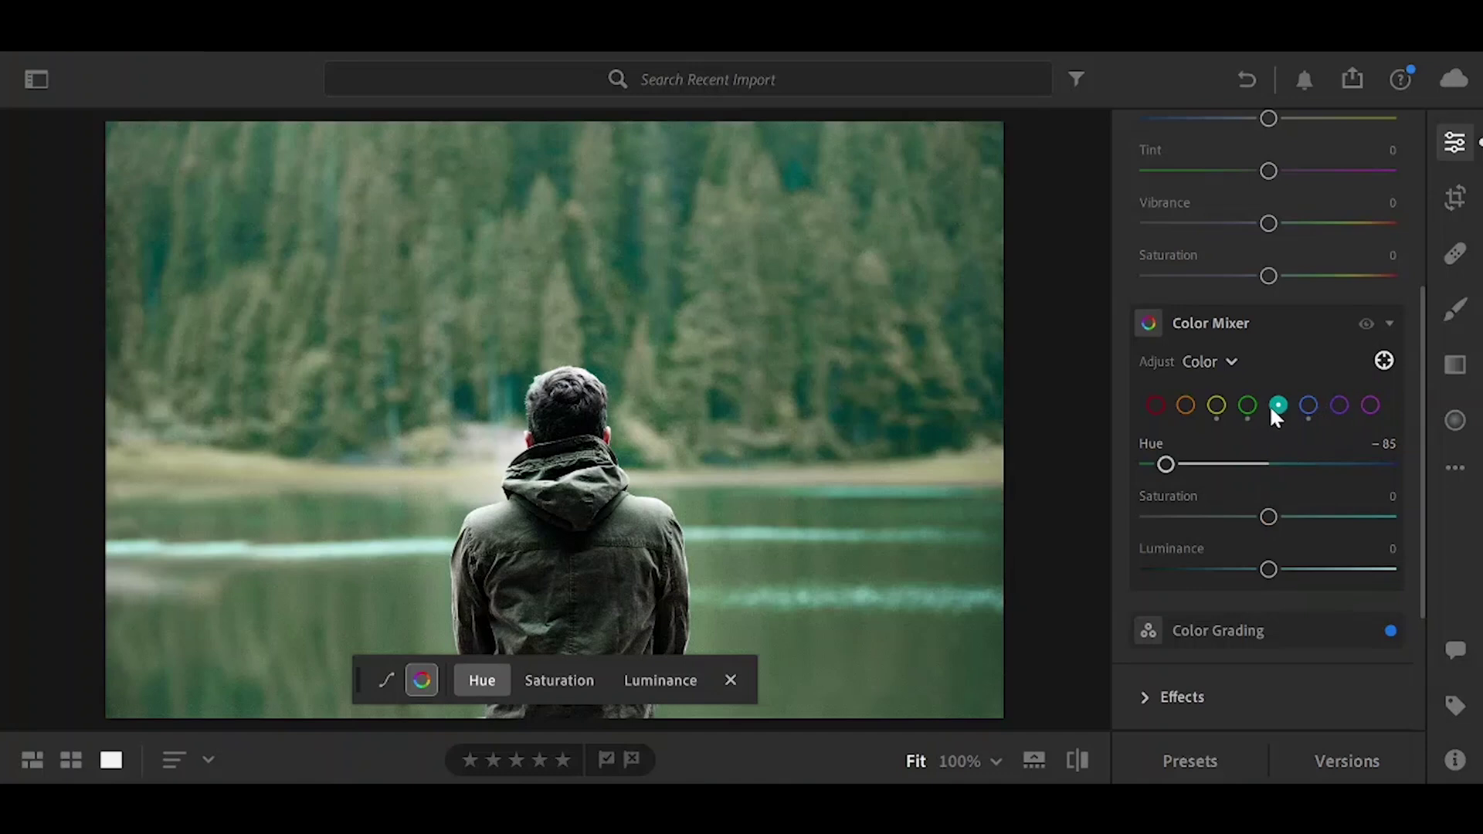
Step: Reset Green hue, Green saturation and Yellow hue to 0, and bring up Brush masking
double_click(1264, 462)
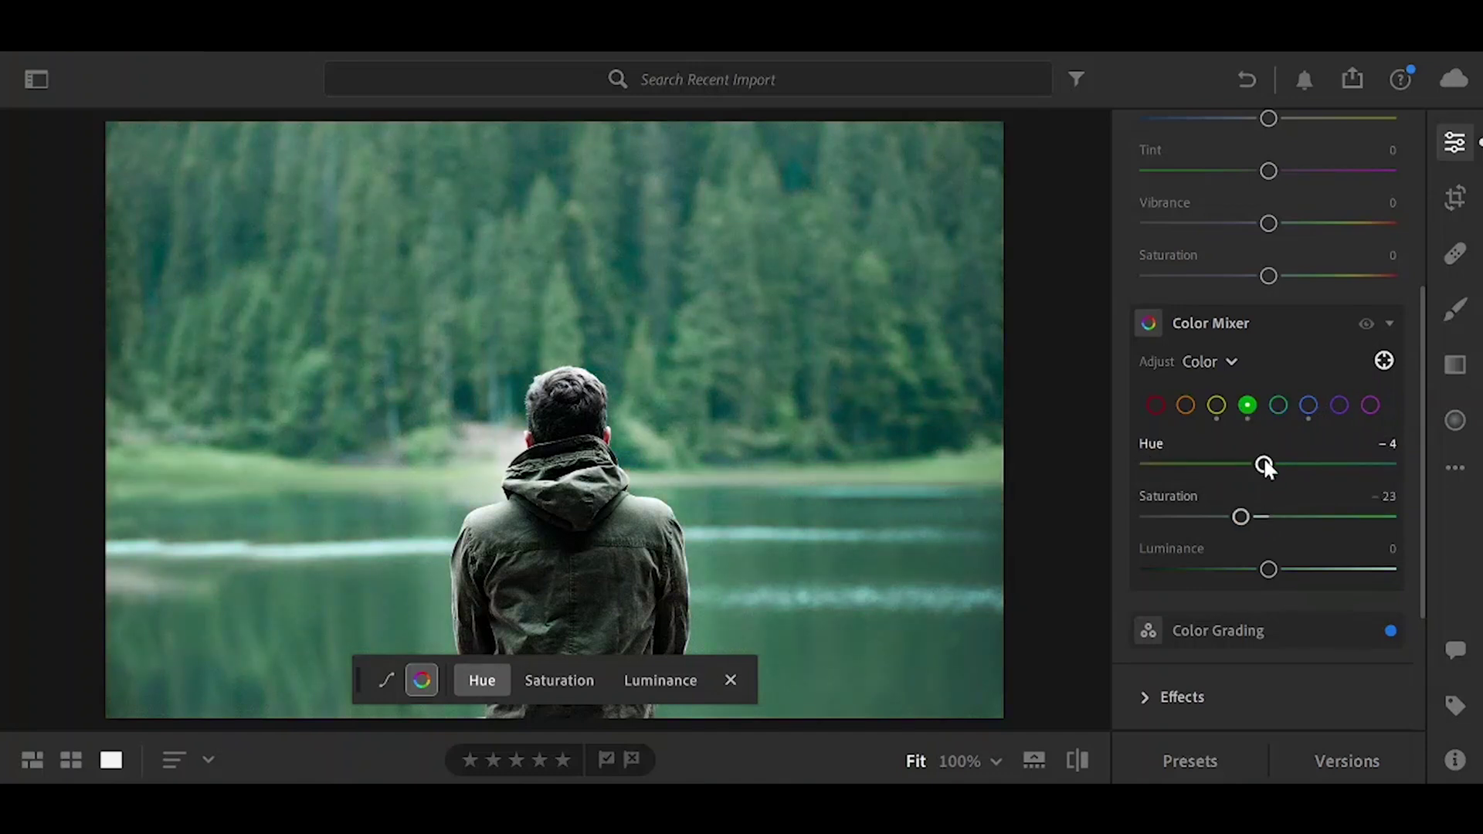
double_click(1241, 517)
left_click(1217, 406)
double_click(1267, 464)
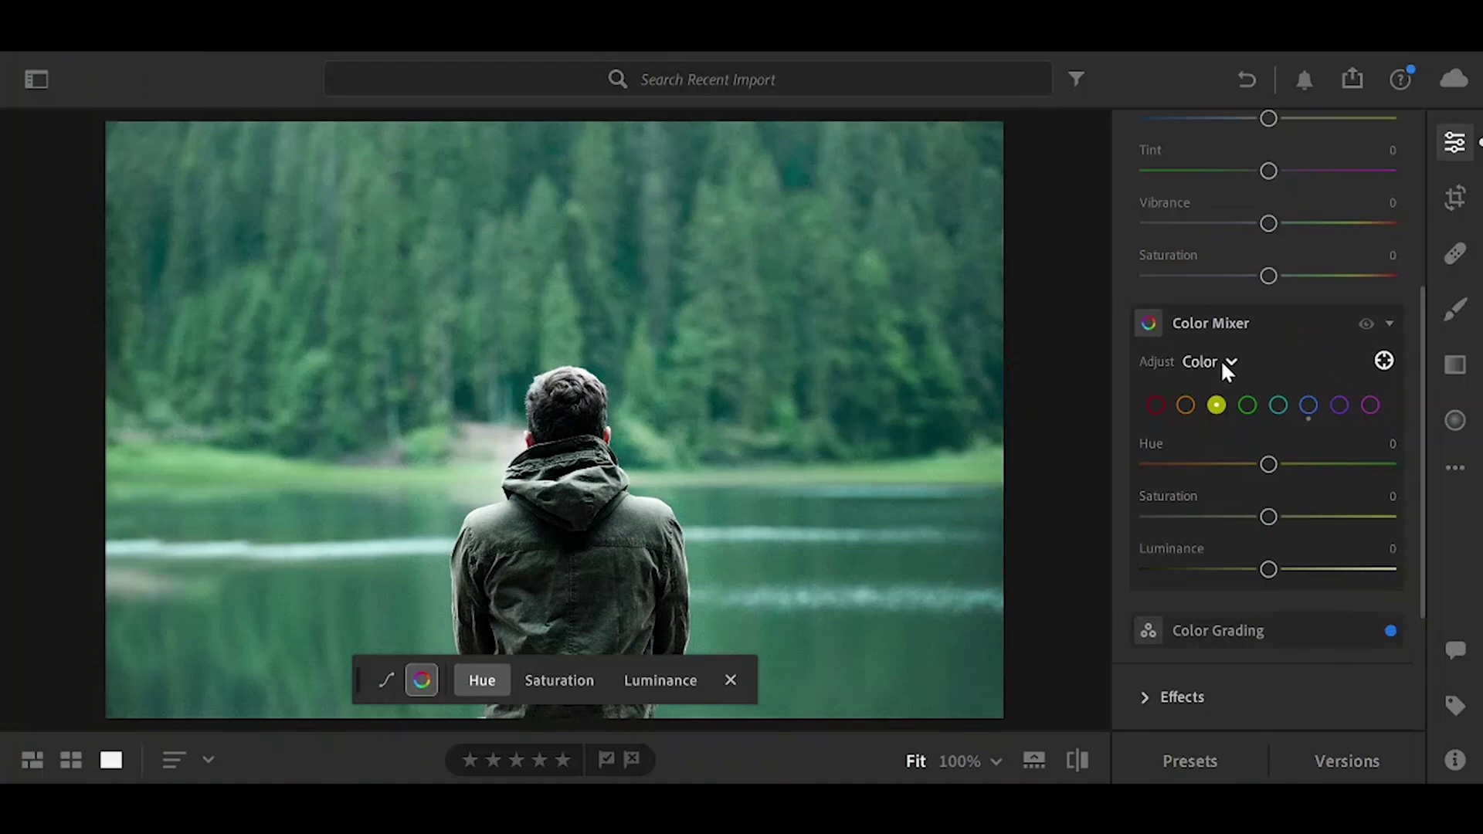
left_click(1447, 313)
Step: Paint a new brush mask over the forest trees and tint it orange-tan with Colorize
left_click(766, 380)
mouse_move(771, 506)
left_mouse_down()
mouse_move(958, 371)
mouse_move(920, 242)
mouse_move(854, 219)
left_mouse_up()
left_click_drag(1349, 574, 1291, 568)
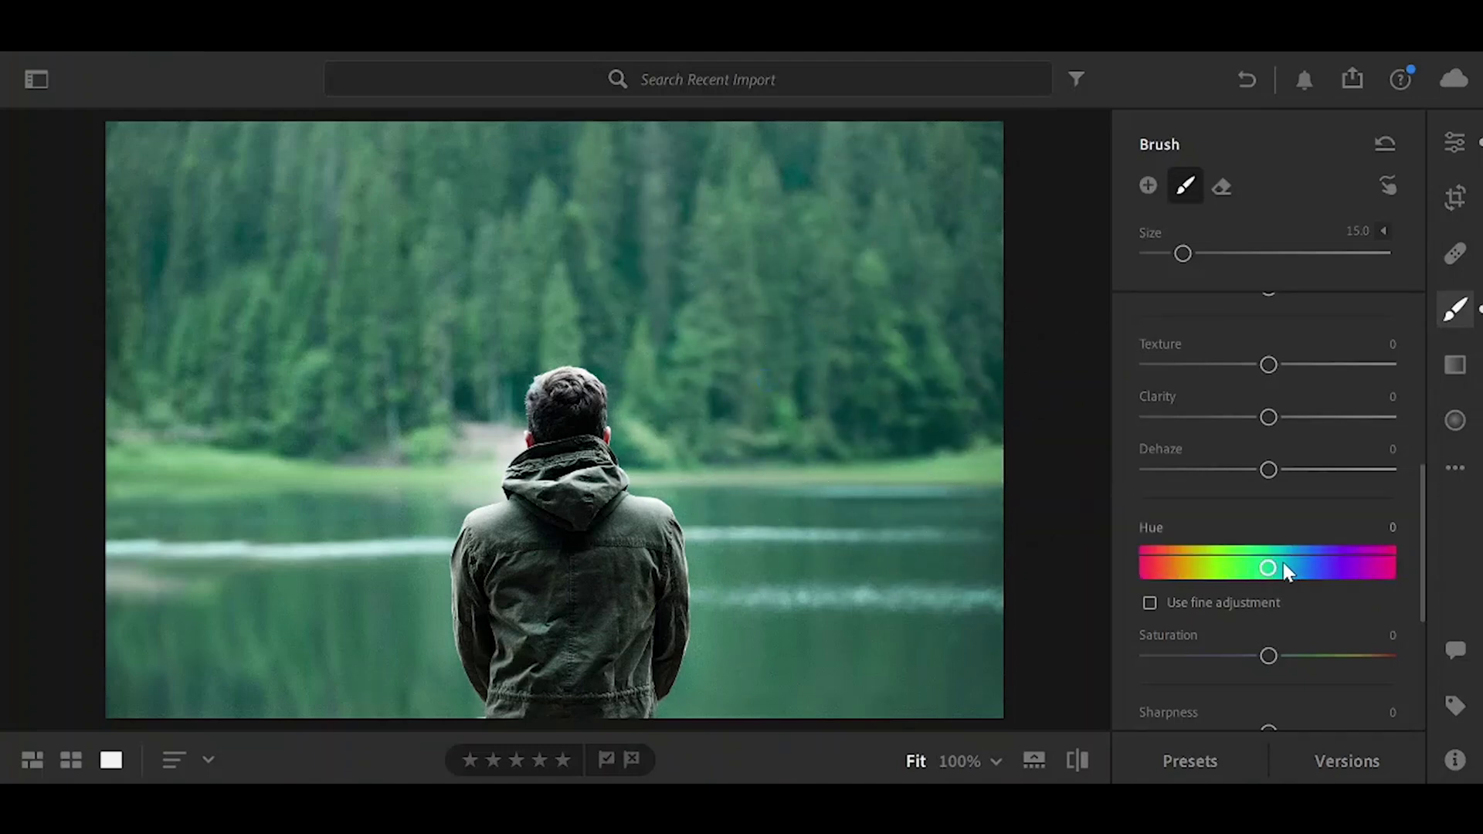
scroll(1257, 518, "down", 5)
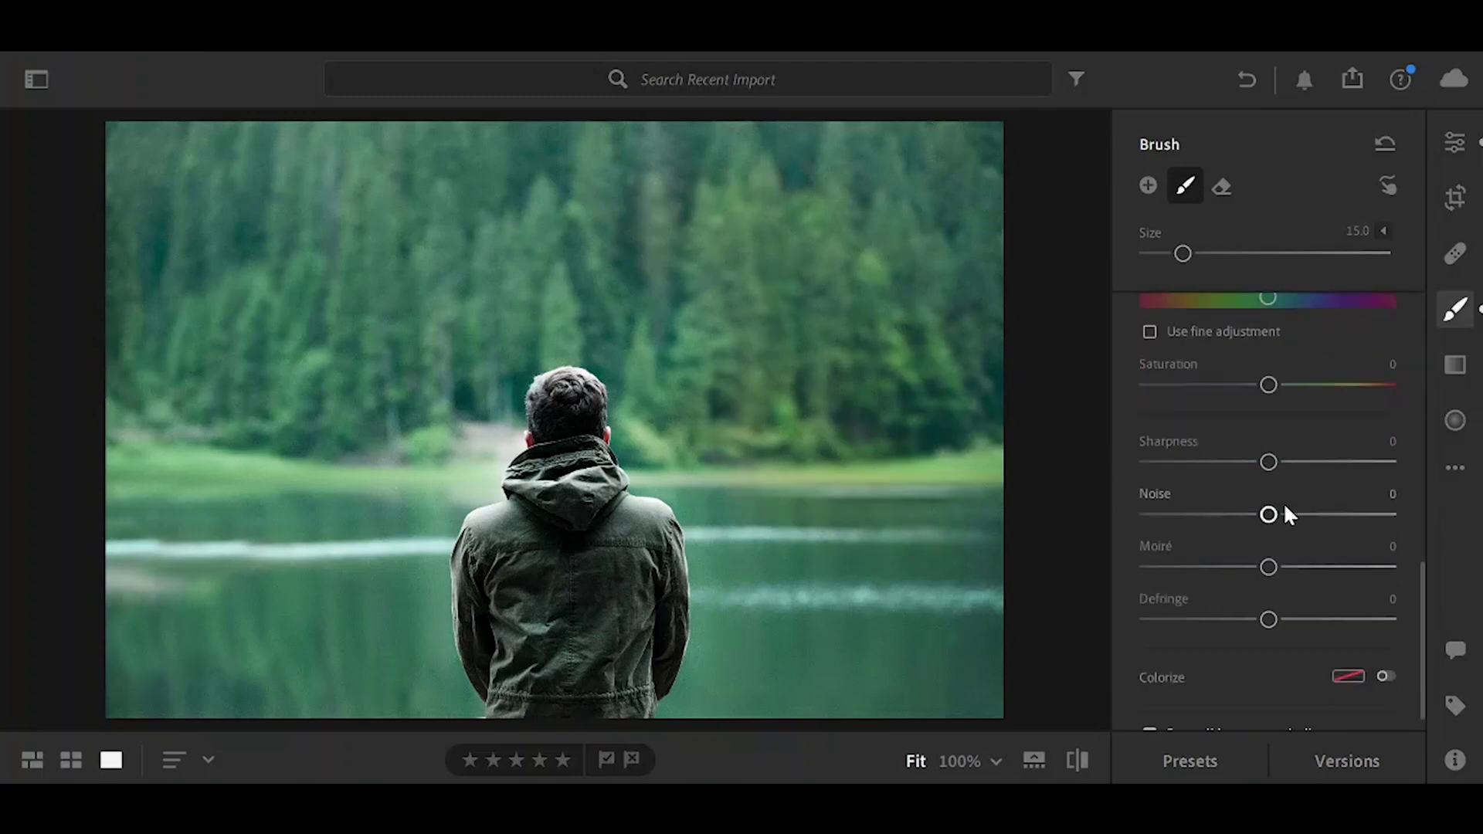
left_click(1384, 648)
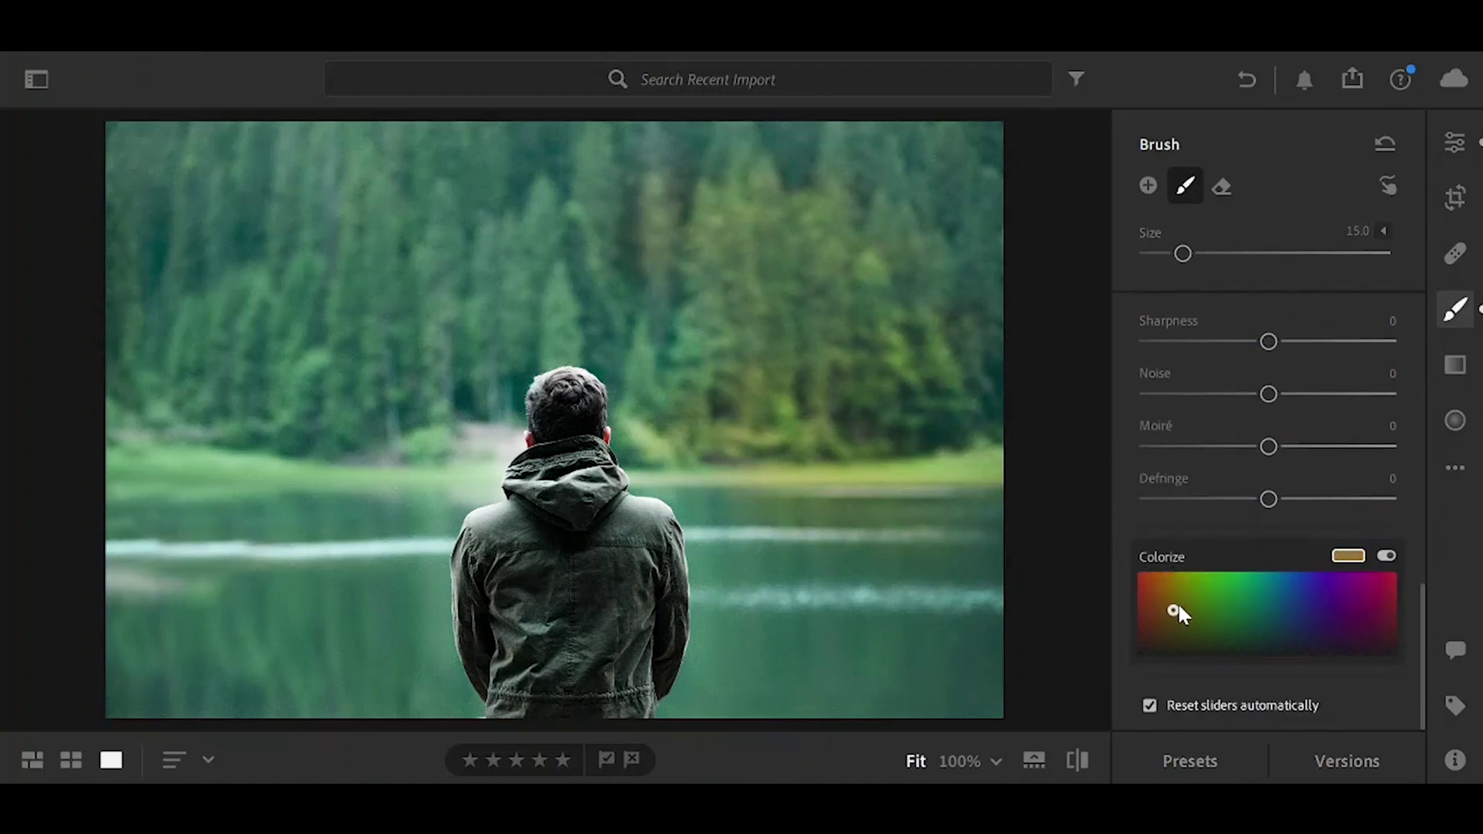
left_click_drag(175, 136, 623, 213)
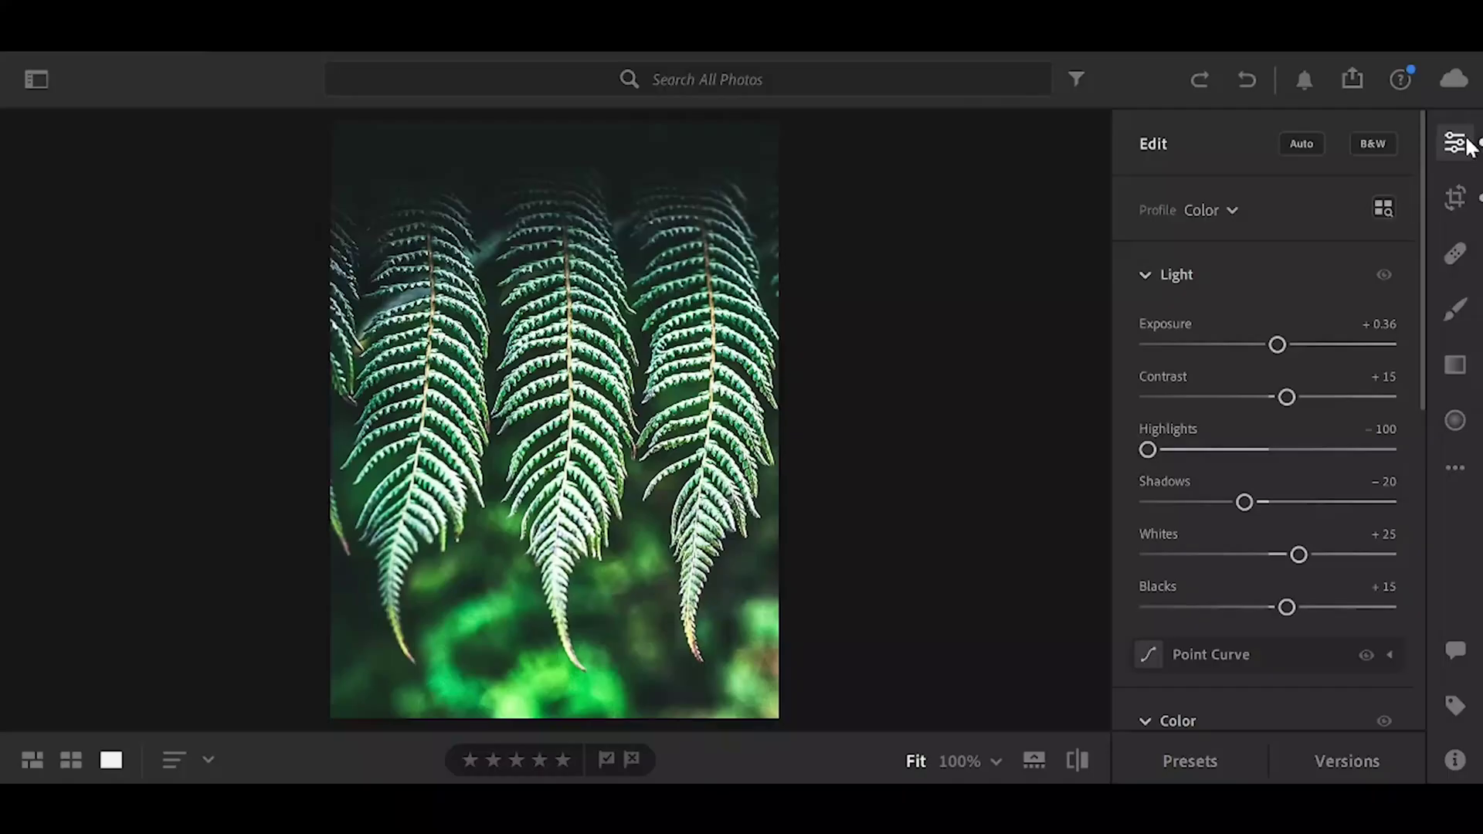
Step: Darken the left fern with a -1.44 exposure linear gradient and brush the background to -2.40
key("l")
left_click_drag(341, 498, 452, 501)
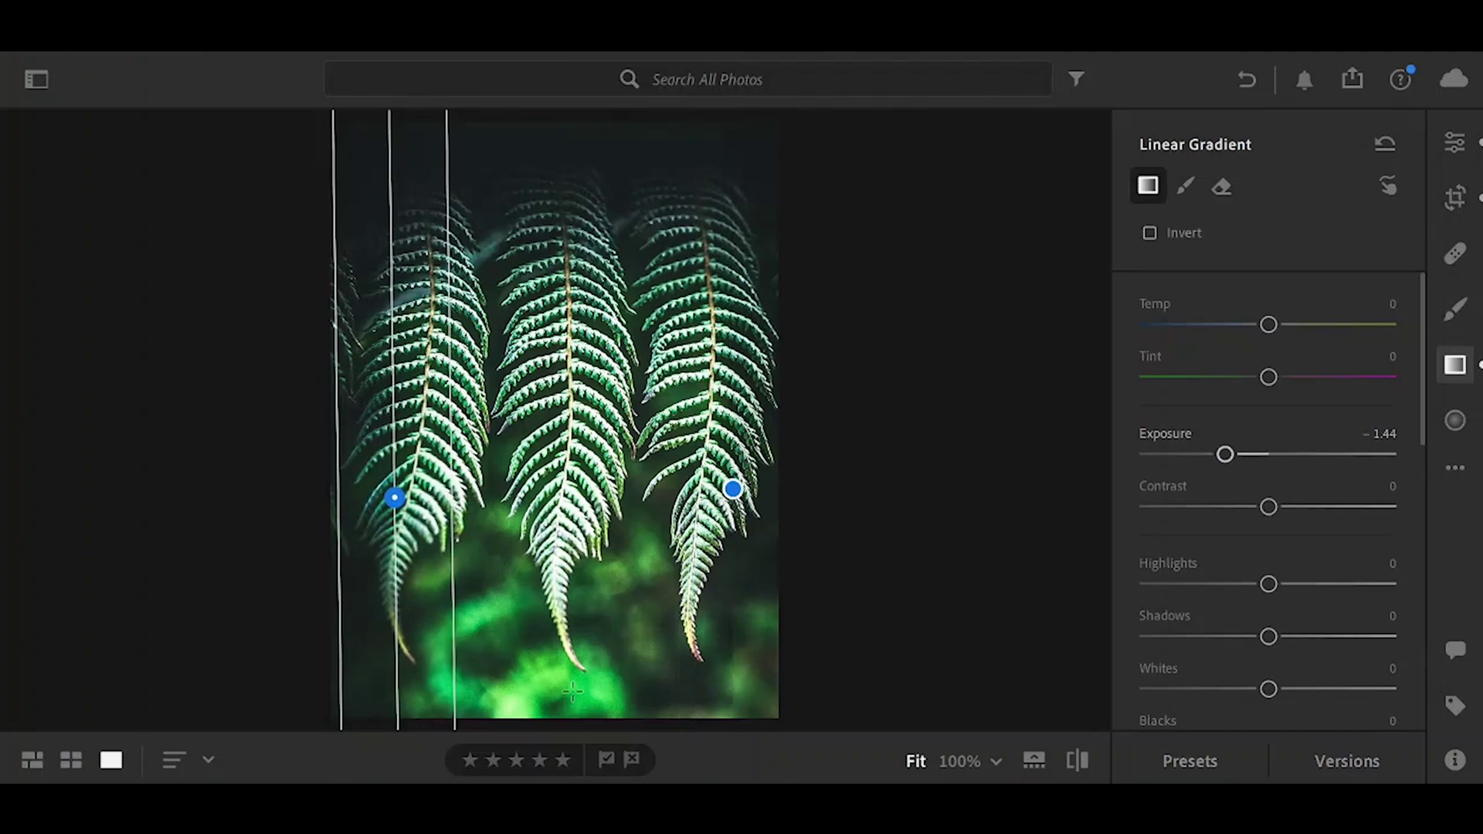
left_click(1457, 425)
key("b")
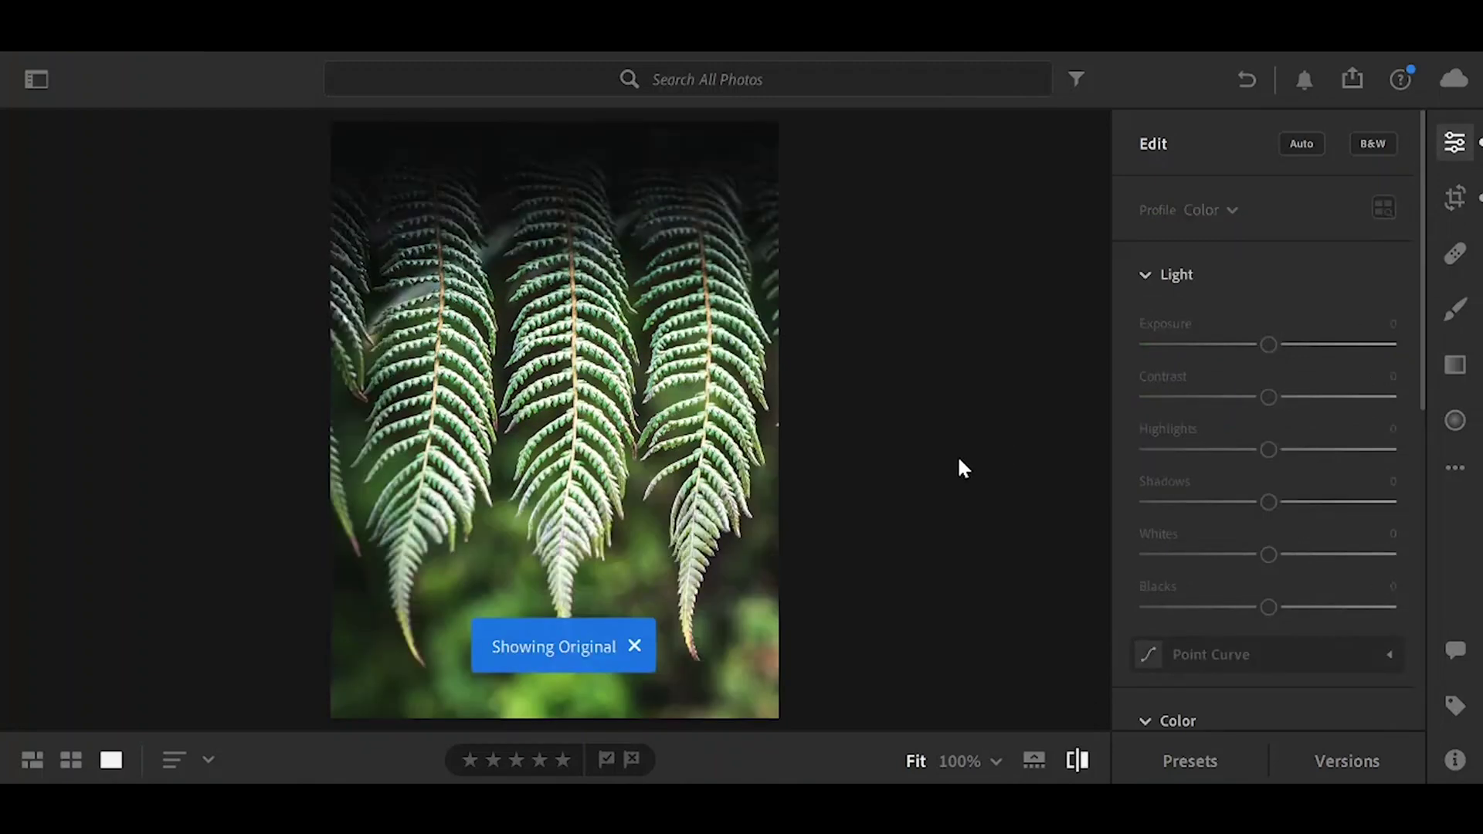
key("backslash")
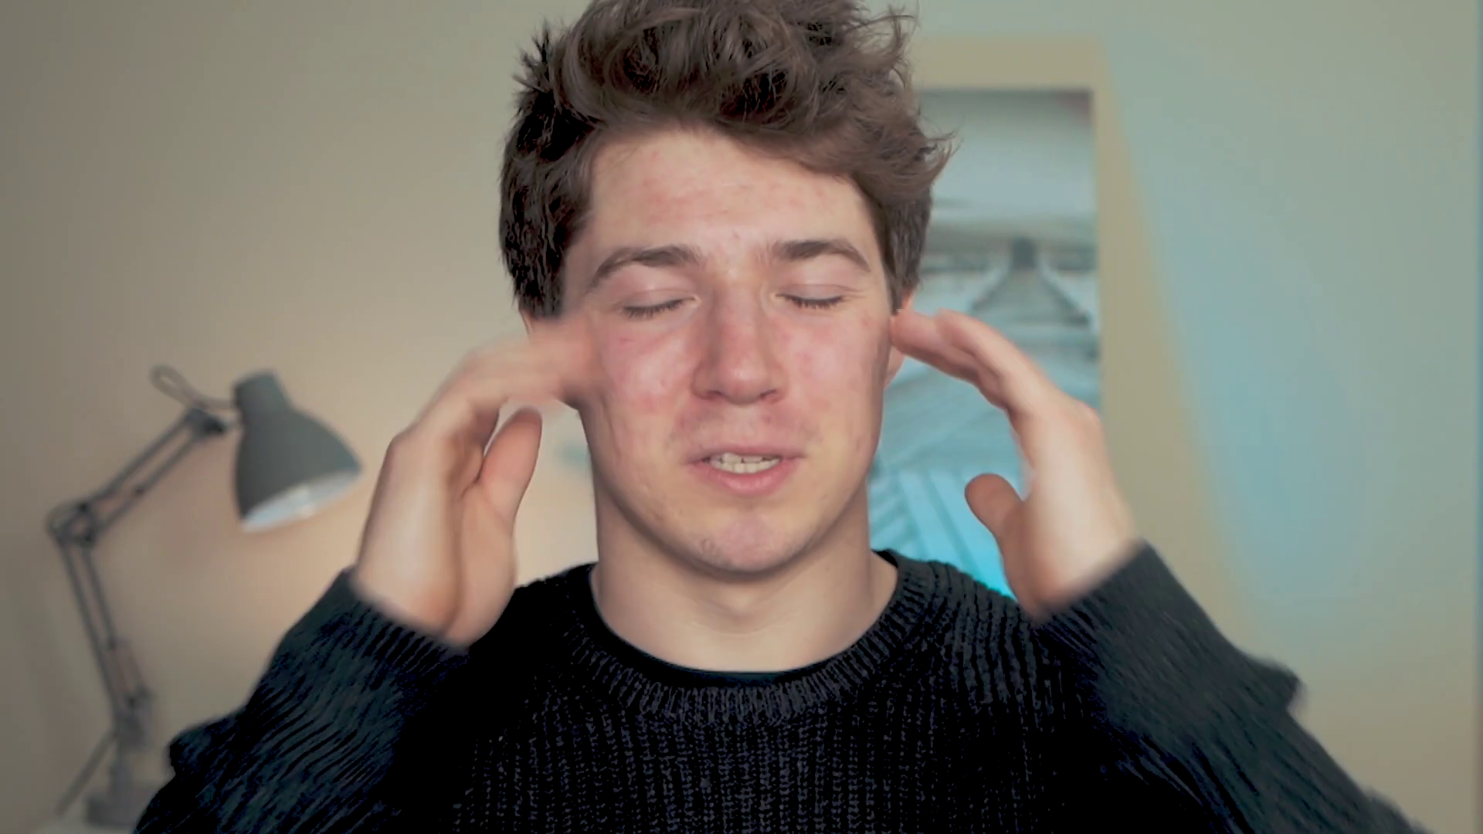